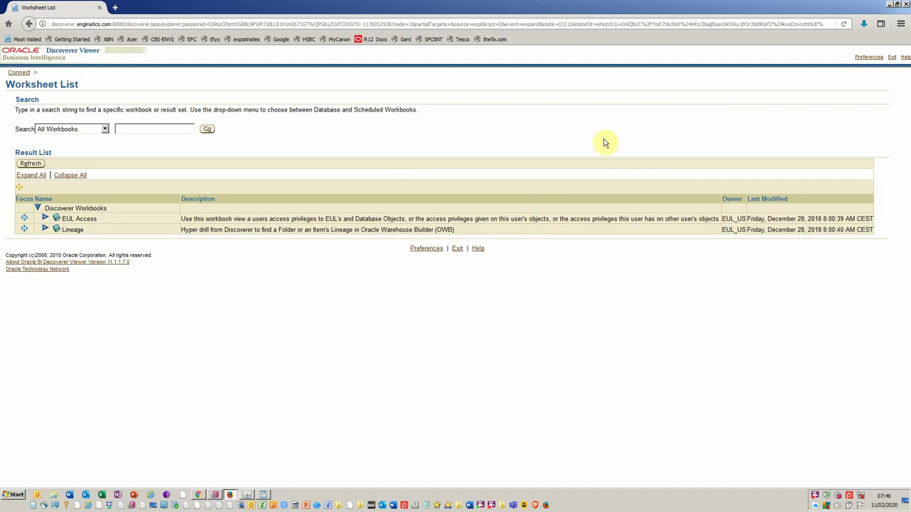
Step: Switch to Oracle Applications and run the DIS Folders, Busines Areas and Items Blitz Report for eul_us
{"action": "key", "text": "alt+Tab"}
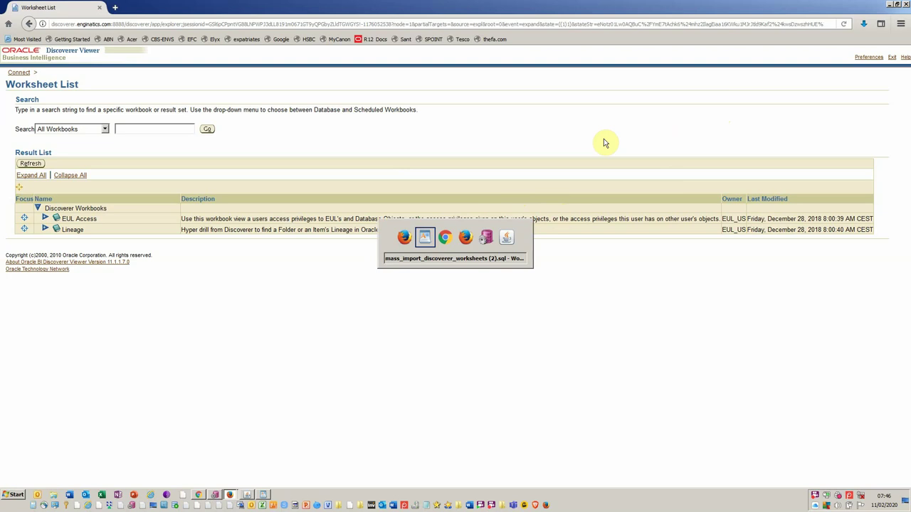
{"action": "key", "text": "alt+Tab"}
{"action": "key", "text": "alt+Tab"}
{"action": "key", "text": "alt+Tab"}
{"action": "key", "text": "alt+Tab"}
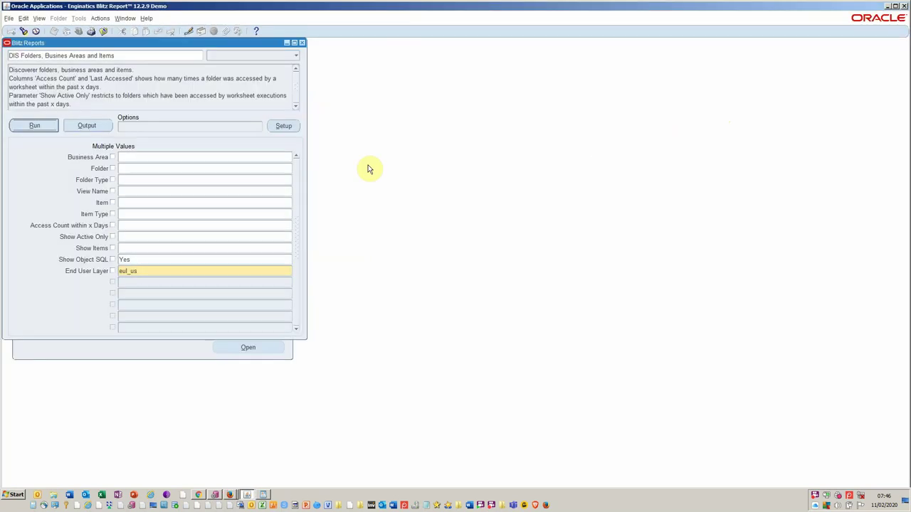
{"action": "left_click", "coordinate": [30, 127]}
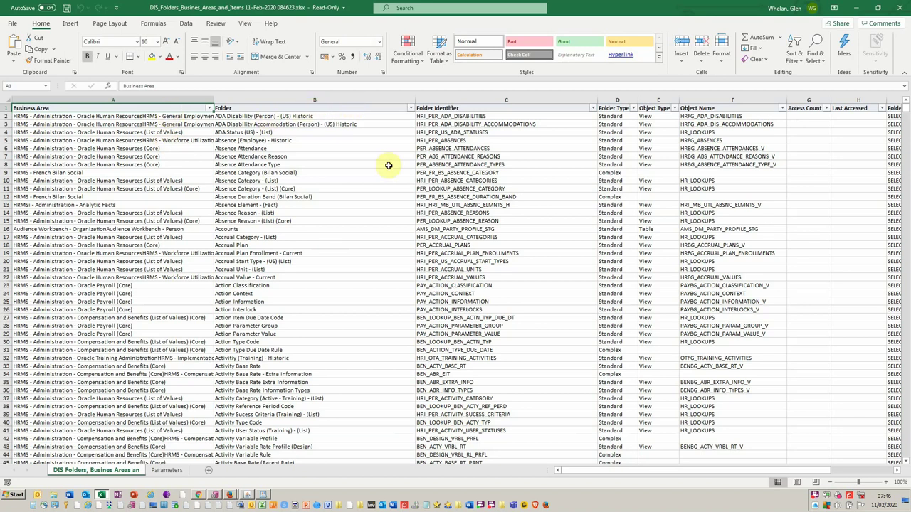
{"action": "left_click_drag", "start_coordinate": [644, 471], "coordinate": [684, 468]}
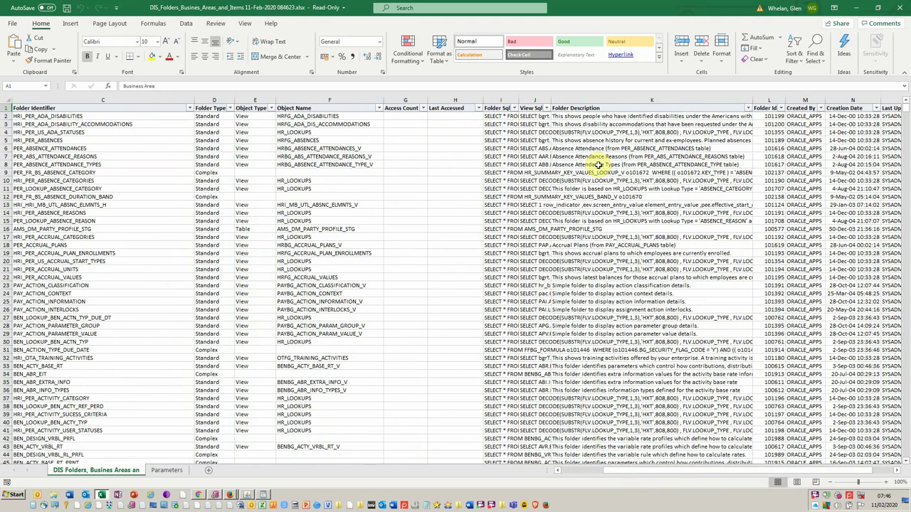
Step: Go to the Discoverer Worksheet section of the Blitz Report User Guide in Chrome
{"action": "key", "text": "alt+Tab"}
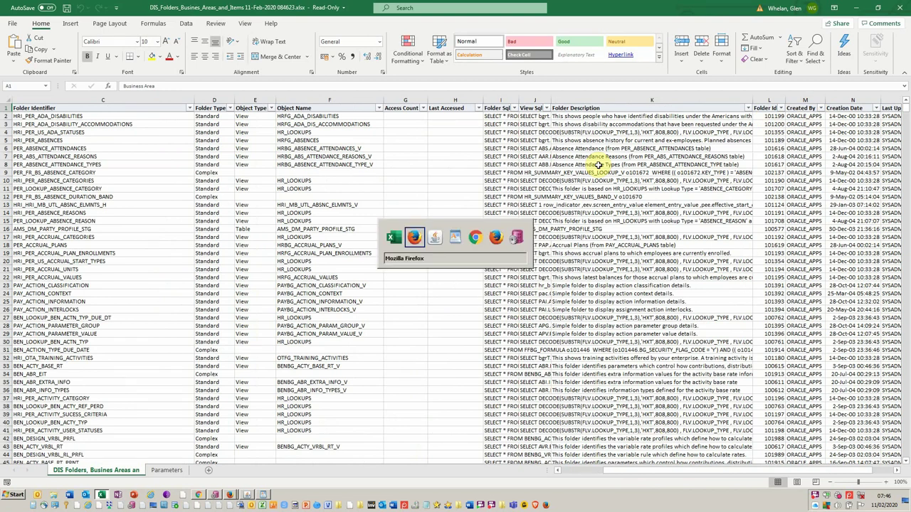
{"action": "key", "text": "alt+Tab"}
{"action": "key", "text": "alt+Tab"}
{"action": "key", "text": "alt+Tab"}
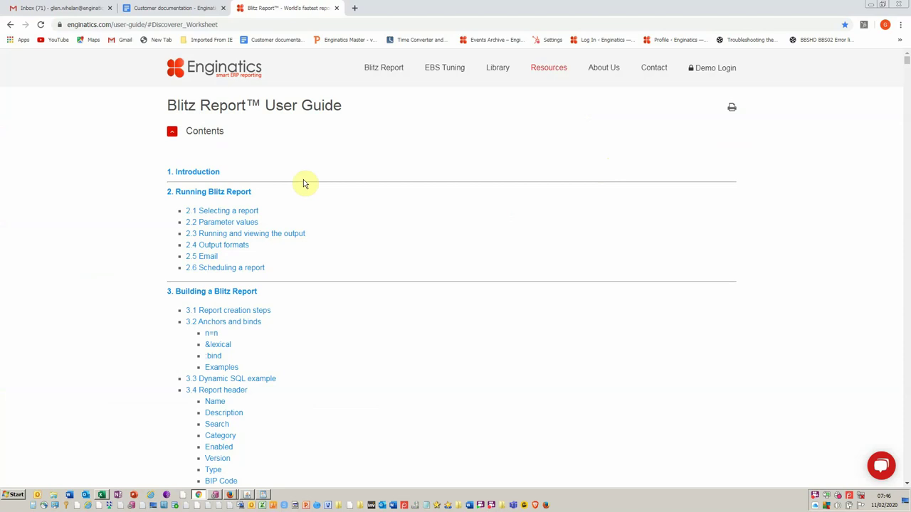
{"action": "scroll", "coordinate": [305, 185], "scroll_direction": "down", "scroll_amount": 3}
{"action": "scroll", "coordinate": [307, 189], "scroll_direction": "down", "scroll_amount": 2}
{"action": "scroll", "coordinate": [308, 195], "scroll_direction": "down", "scroll_amount": 2}
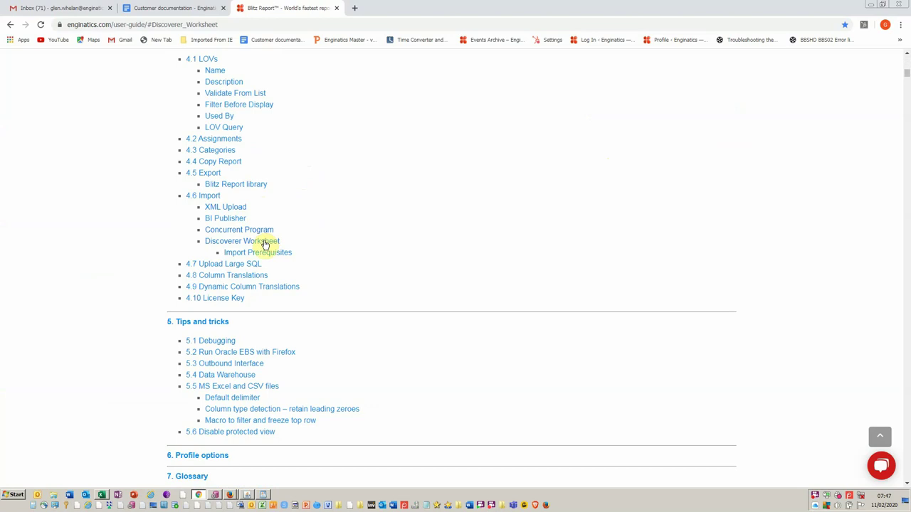
{"action": "left_click", "coordinate": [264, 242]}
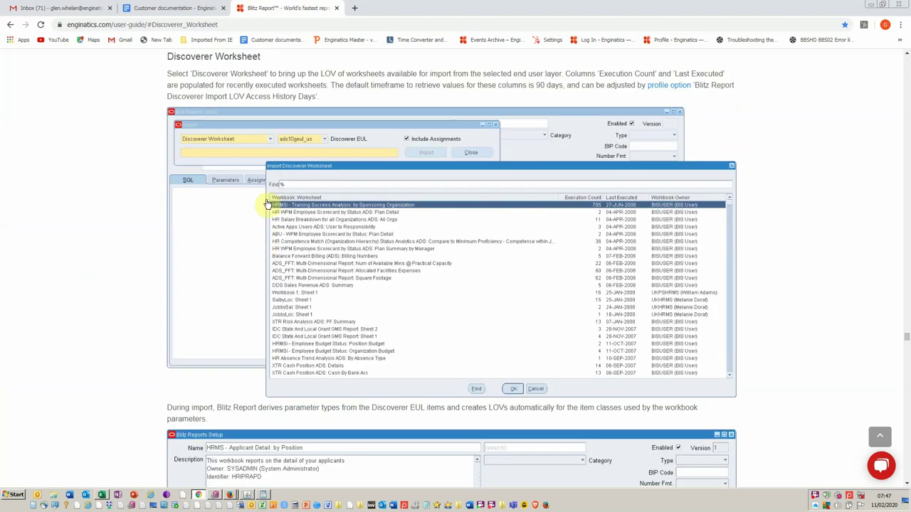
Step: Download the mass_import_discoverer_worksheets.sql example script from that section
{"action": "scroll", "coordinate": [285, 239], "scroll_direction": "down", "scroll_amount": 1}
{"action": "scroll", "coordinate": [293, 234], "scroll_direction": "down", "scroll_amount": 3}
{"action": "scroll", "coordinate": [294, 242], "scroll_direction": "down", "scroll_amount": 4}
{"action": "scroll", "coordinate": [294, 242], "scroll_direction": "down", "scroll_amount": 4}
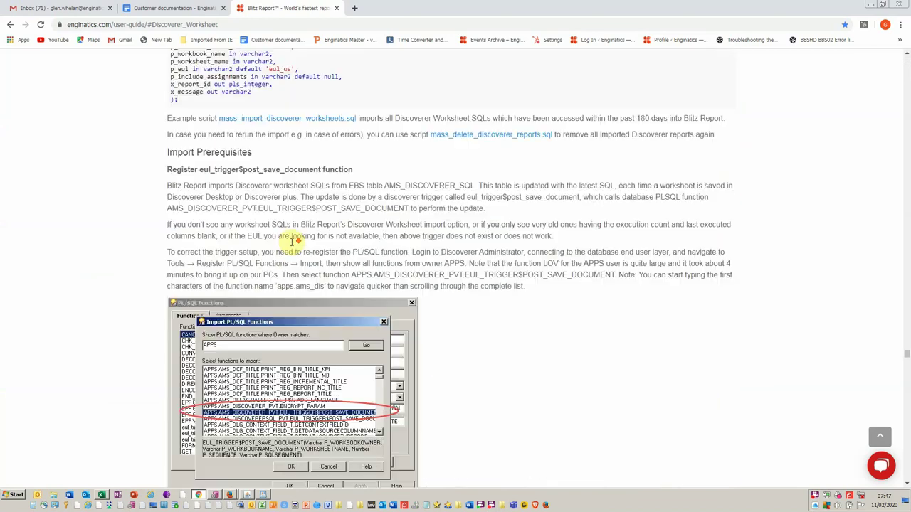
{"action": "scroll", "coordinate": [294, 243], "scroll_direction": "down", "scroll_amount": 1}
{"action": "scroll", "coordinate": [294, 242], "scroll_direction": "down", "scroll_amount": 3}
{"action": "scroll", "coordinate": [294, 243], "scroll_direction": "down", "scroll_amount": 3}
{"action": "scroll", "coordinate": [294, 243], "scroll_direction": "down", "scroll_amount": 2}
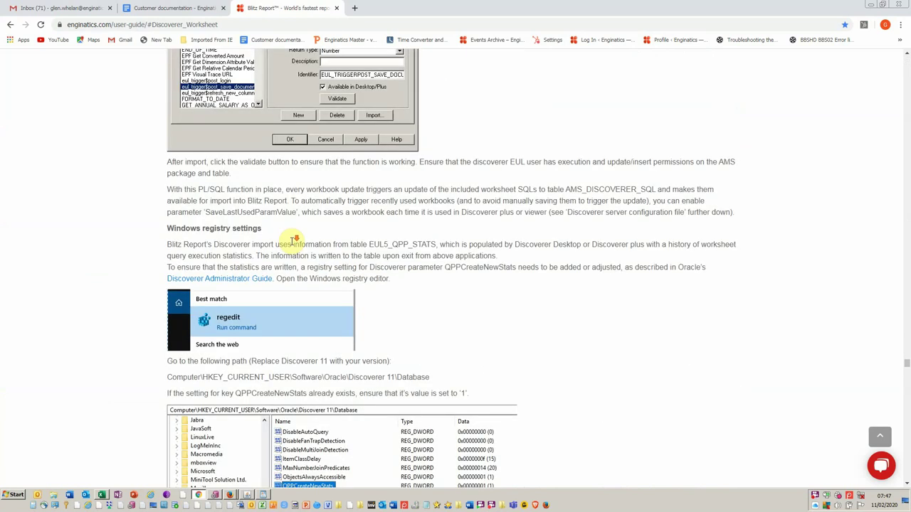
{"action": "scroll", "coordinate": [294, 243], "scroll_direction": "up", "scroll_amount": 1}
{"action": "scroll", "coordinate": [293, 242], "scroll_direction": "up", "scroll_amount": 3}
{"action": "scroll", "coordinate": [291, 242], "scroll_direction": "up", "scroll_amount": 3}
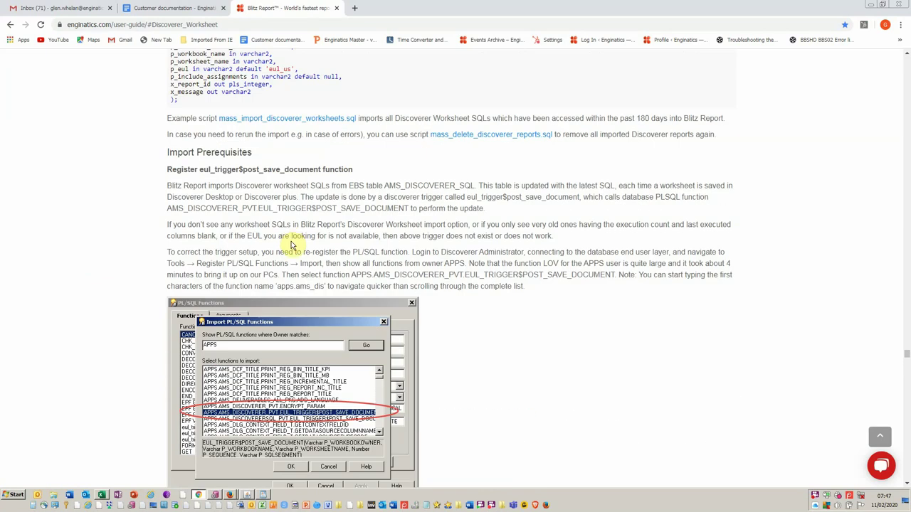
{"action": "left_click", "coordinate": [298, 120]}
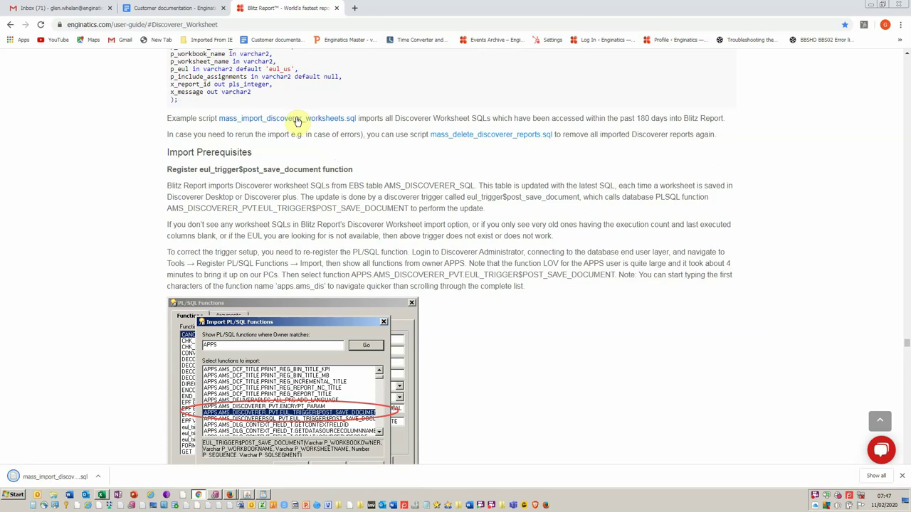
Step: Open the downloaded mass import script in WordPad and delete its title comment line
{"action": "left_click", "coordinate": [69, 479]}
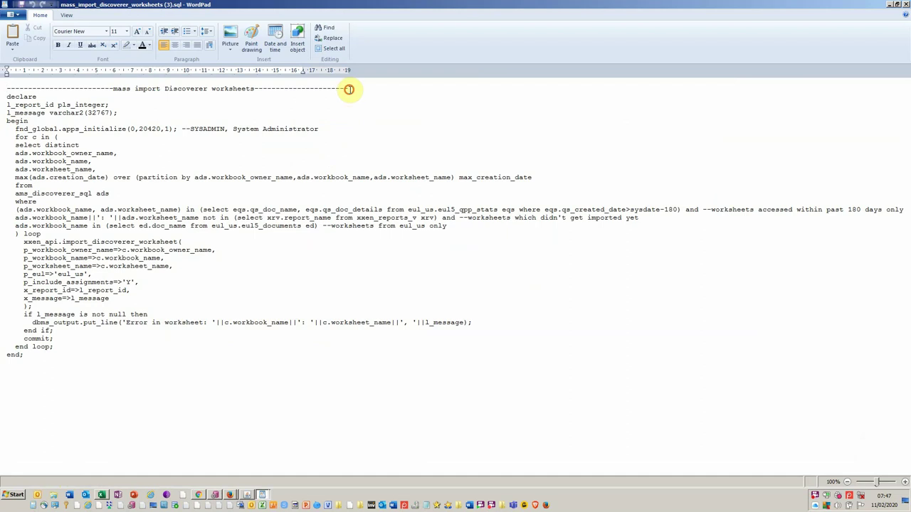
{"action": "left_click", "coordinate": [349, 93], "text": "shift"}
{"action": "key", "text": "Delete"}
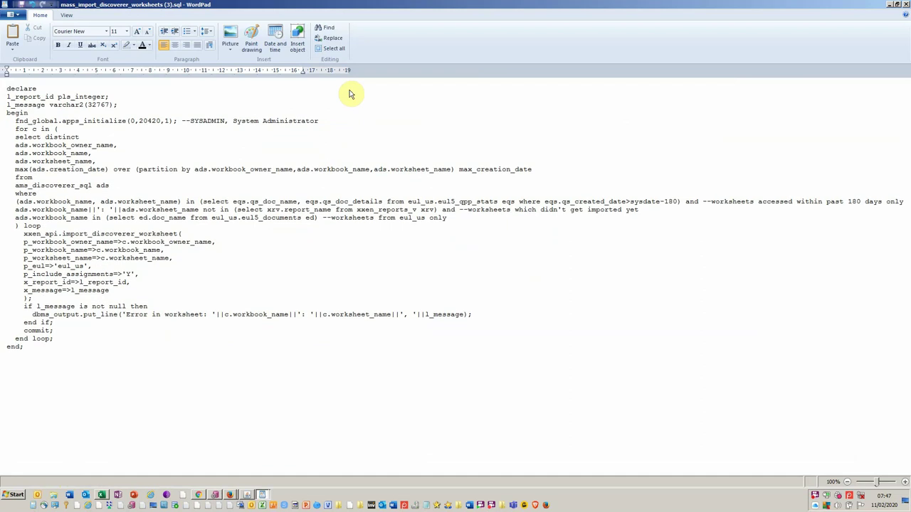
Step: Comment out the 180-day worksheet access filter with -- and select the whole script
{"action": "left_click", "coordinate": [11, 201]}
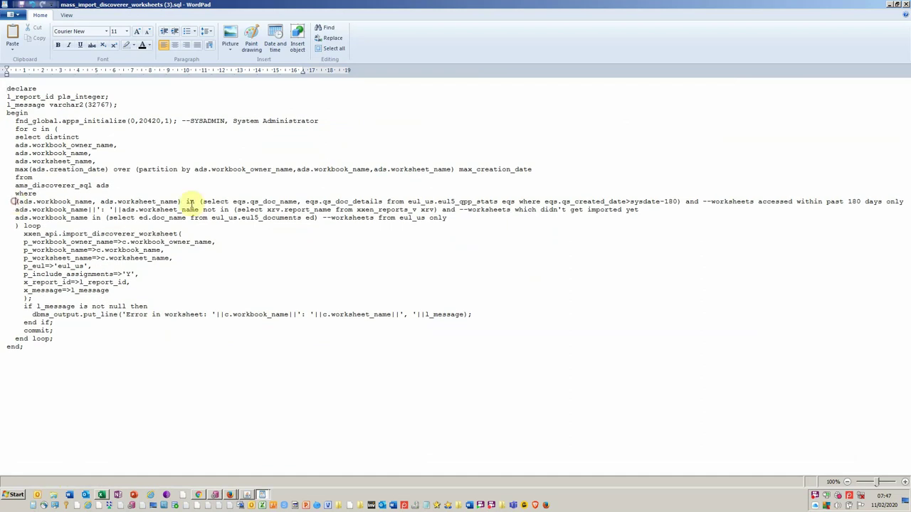
{"action": "type", "text": "--"}
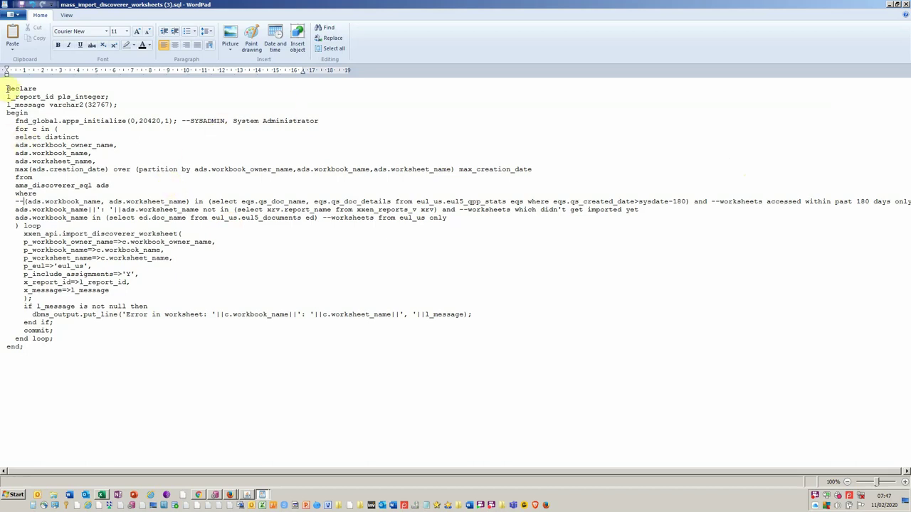
{"action": "left_click_drag", "start_coordinate": [6, 88], "coordinate": [103, 385]}
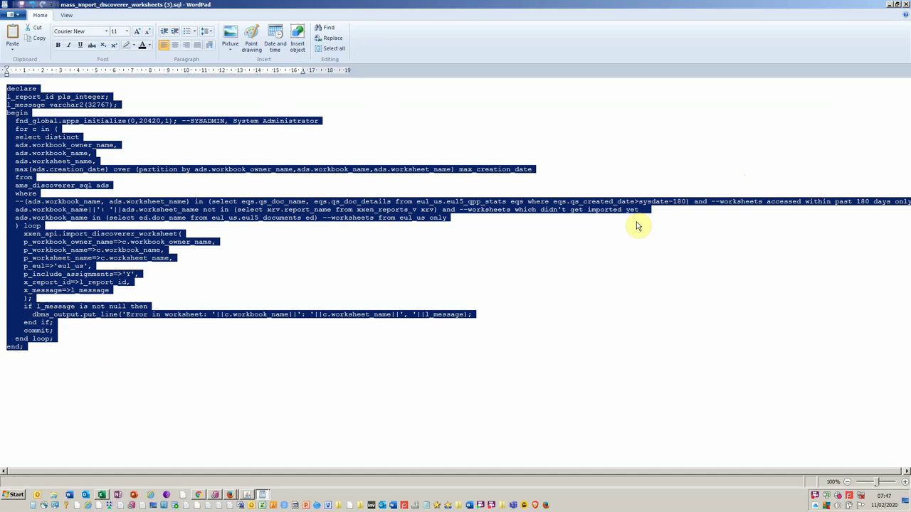
{"action": "key", "text": "alt+Tab"}
Step: Paste the mass import script into PL/SQL Developer's Command Window and execute it with /
{"action": "key", "text": "Tab"}
{"action": "key", "text": "Tab"}
{"action": "key", "text": "Tab"}
{"action": "key", "text": "Tab"}
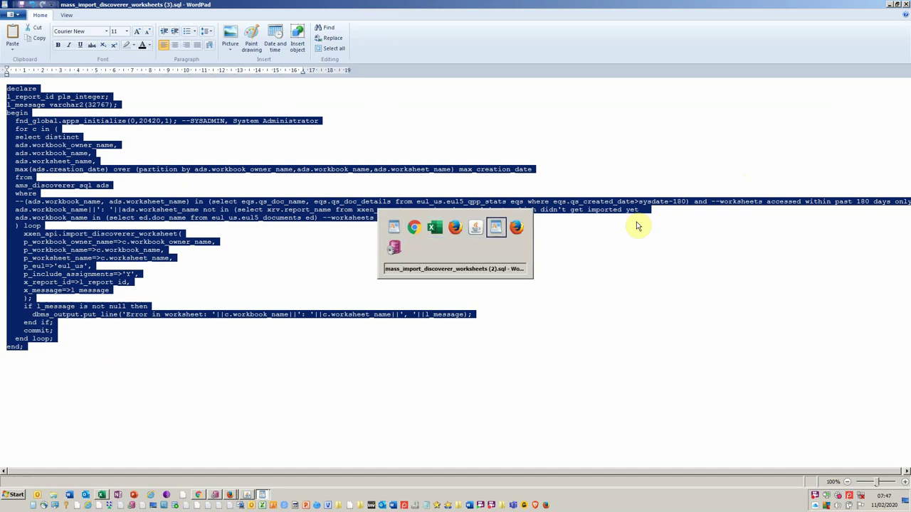
{"action": "key", "text": "Tab"}
{"action": "key", "text": "Tab"}
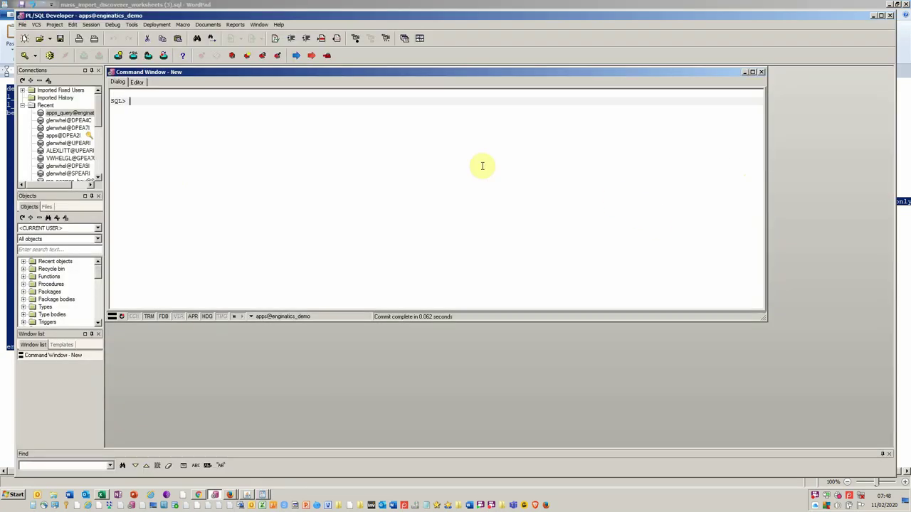
{"action": "key", "text": "ctrl+v"}
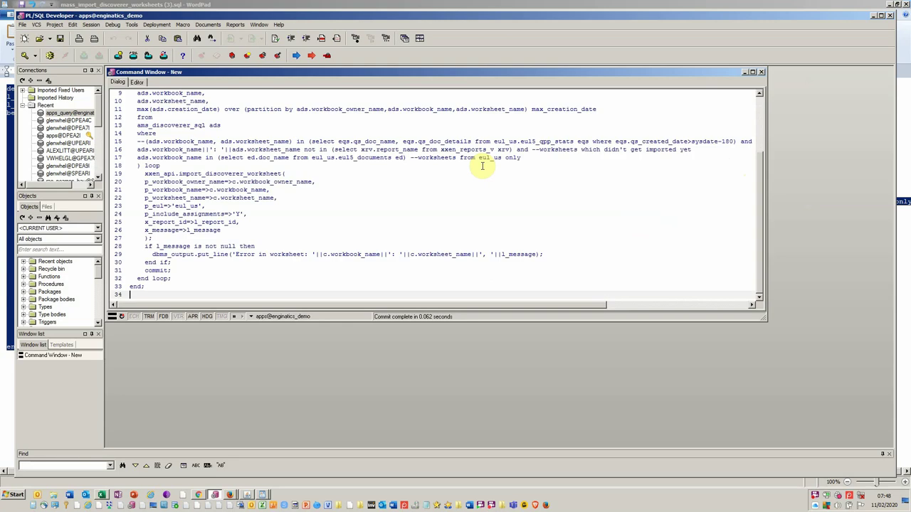
{"action": "type", "text": "/"}
{"action": "key", "text": "Return"}
{"action": "key", "text": "alt+Tab"}
{"action": "key", "text": "alt+Tab"}
{"action": "key", "text": "alt+Tab"}
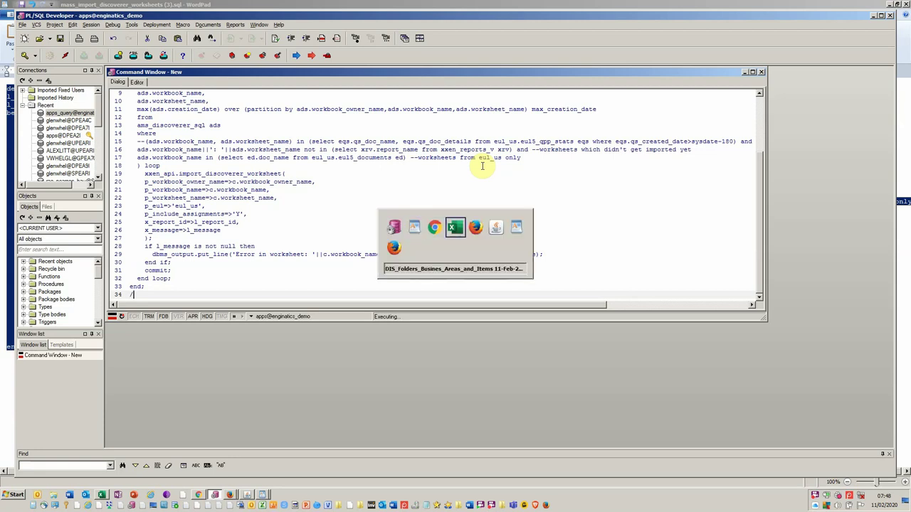
{"action": "key", "text": "alt+Tab"}
{"action": "key", "text": "alt+Tab"}
{"action": "key", "text": "alt+Tab"}
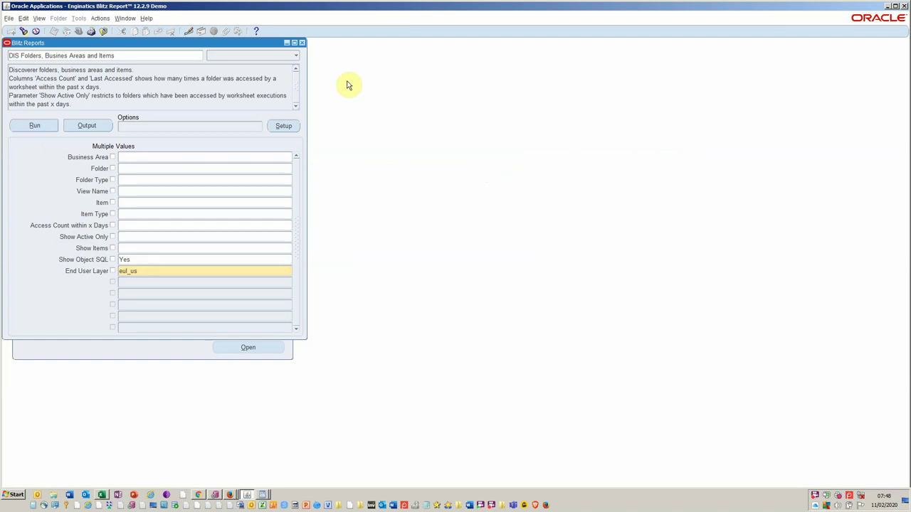
{"action": "left_click", "coordinate": [303, 44]}
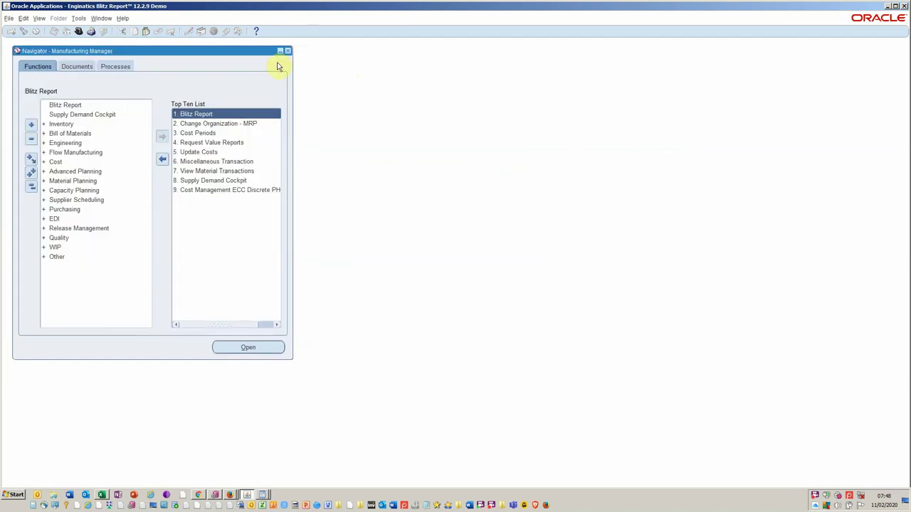
{"action": "double_click", "coordinate": [212, 114]}
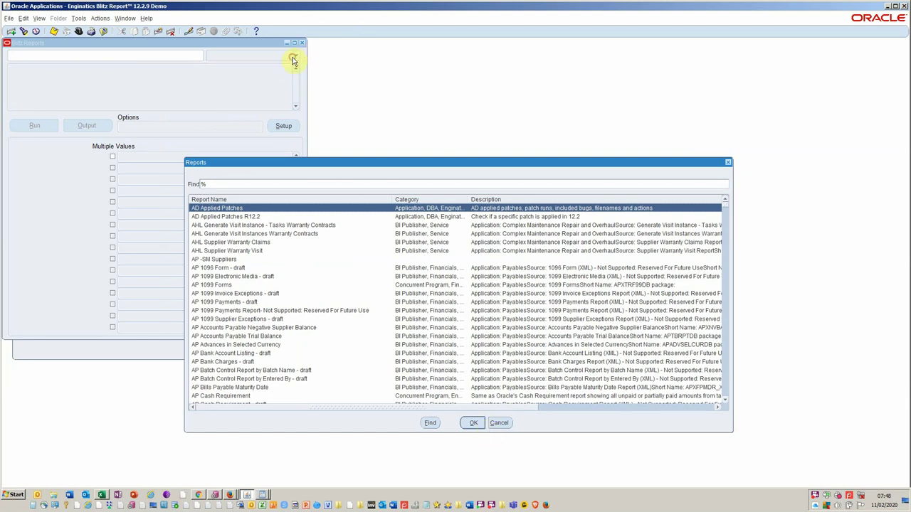
{"action": "left_click", "coordinate": [727, 162]}
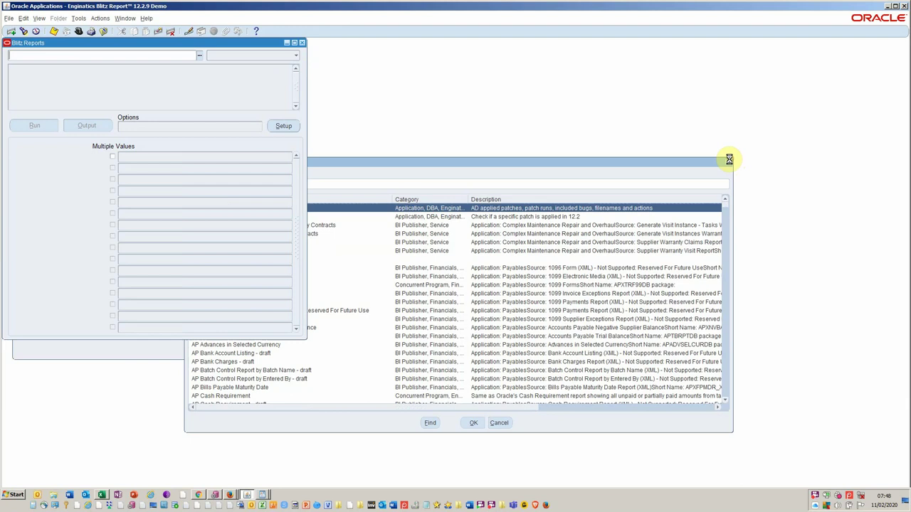
{"action": "left_click", "coordinate": [290, 59]}
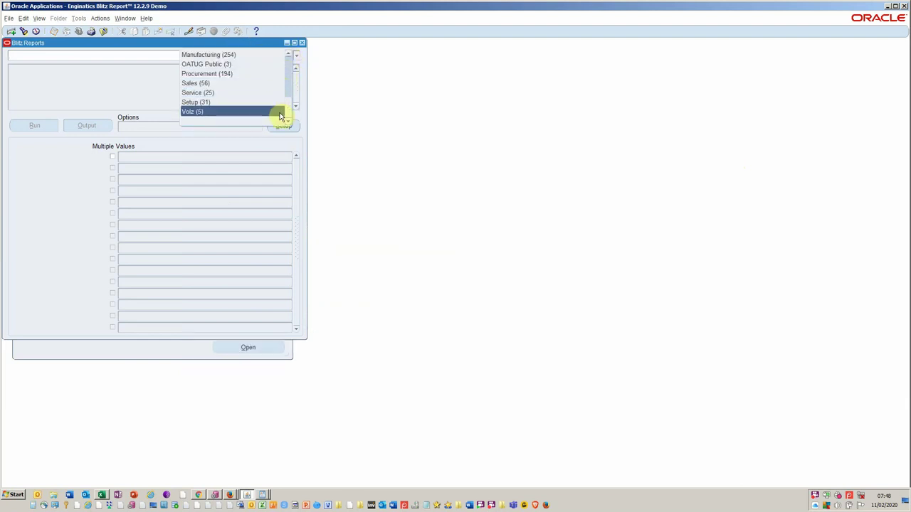
{"action": "scroll", "coordinate": [285, 112], "scroll_direction": "up", "scroll_amount": 5}
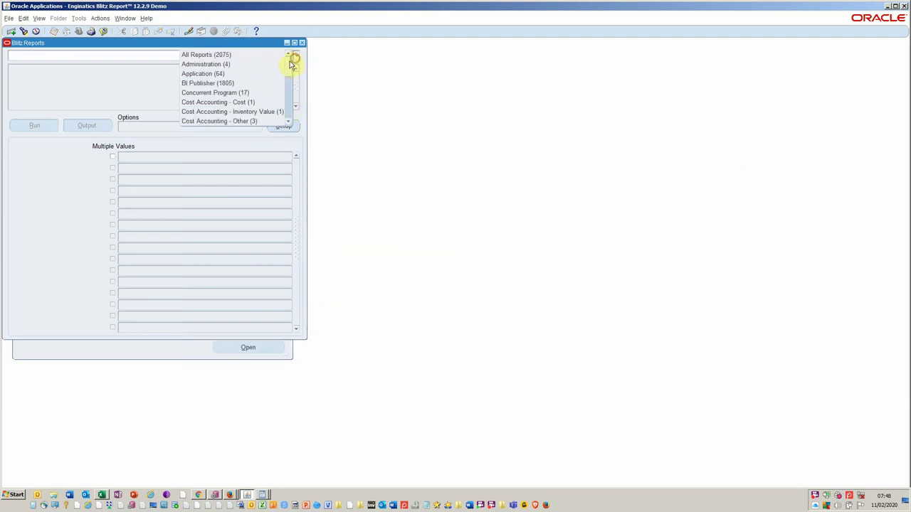
{"action": "left_click_drag", "start_coordinate": [291, 64], "coordinate": [286, 81]}
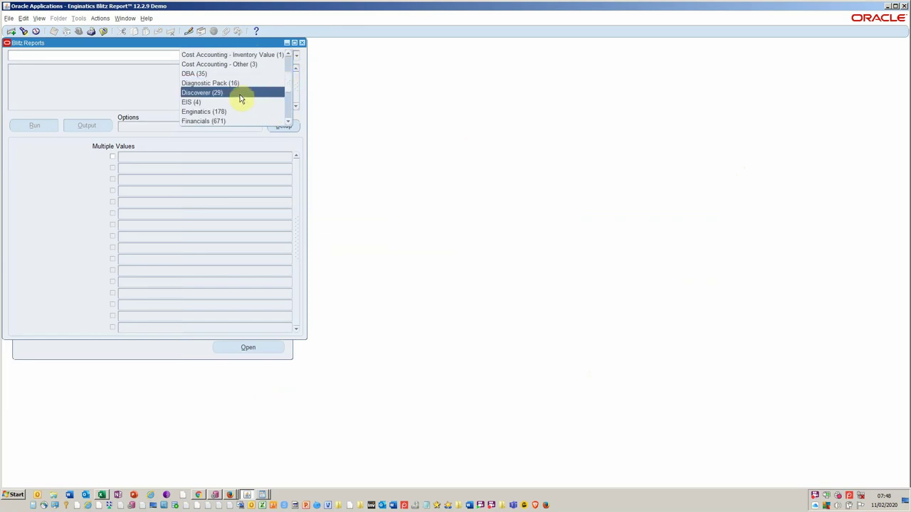
{"action": "left_click", "coordinate": [147, 96]}
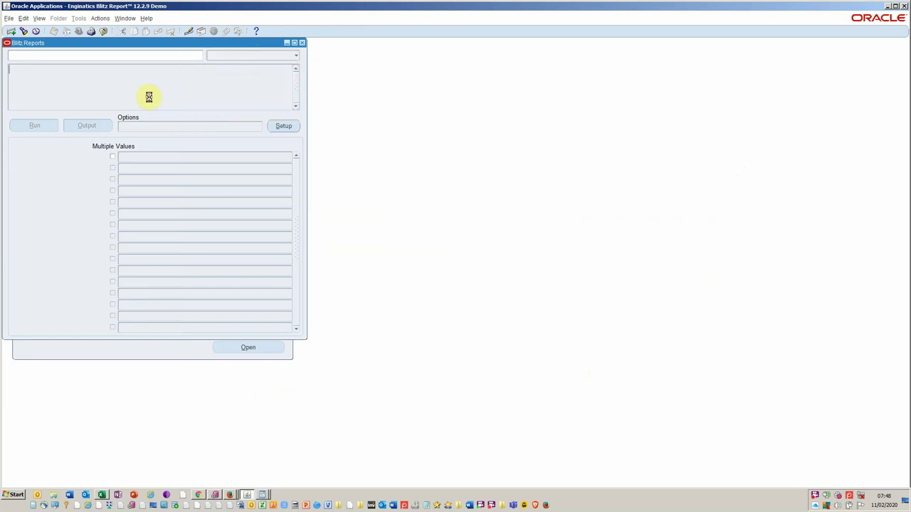
{"action": "left_click", "coordinate": [302, 42]}
{"action": "key", "text": "alt+Tab"}
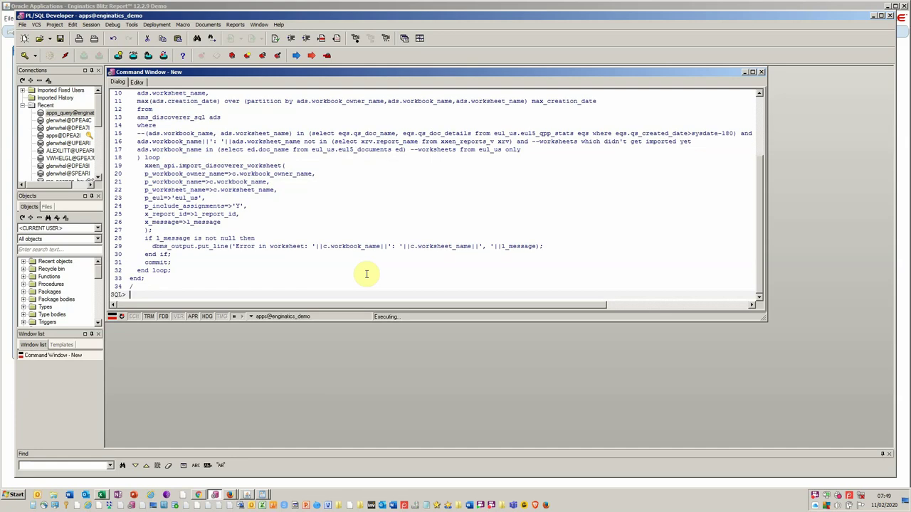
{"action": "key", "text": "alt+Tab"}
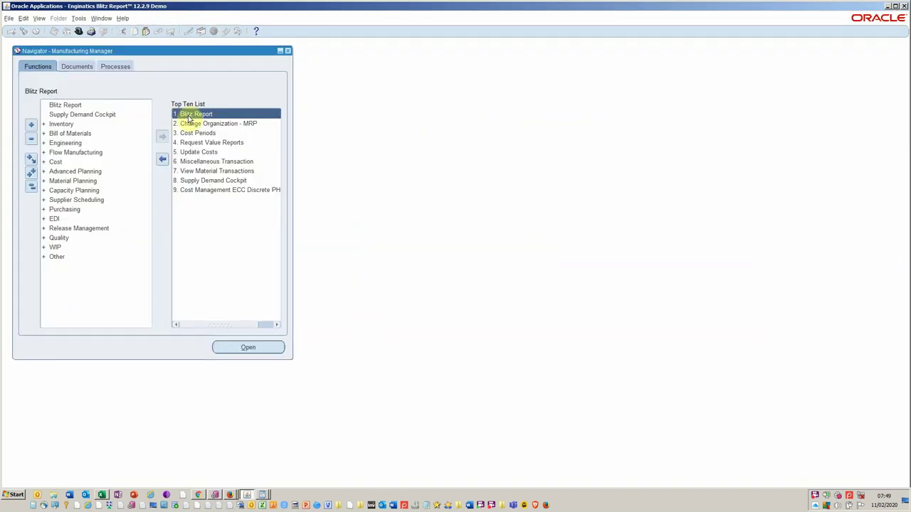
Step: Relaunch Blitz Report and filter the report list to the Discoverer category (73 reports)
{"action": "double_click", "coordinate": [187, 114]}
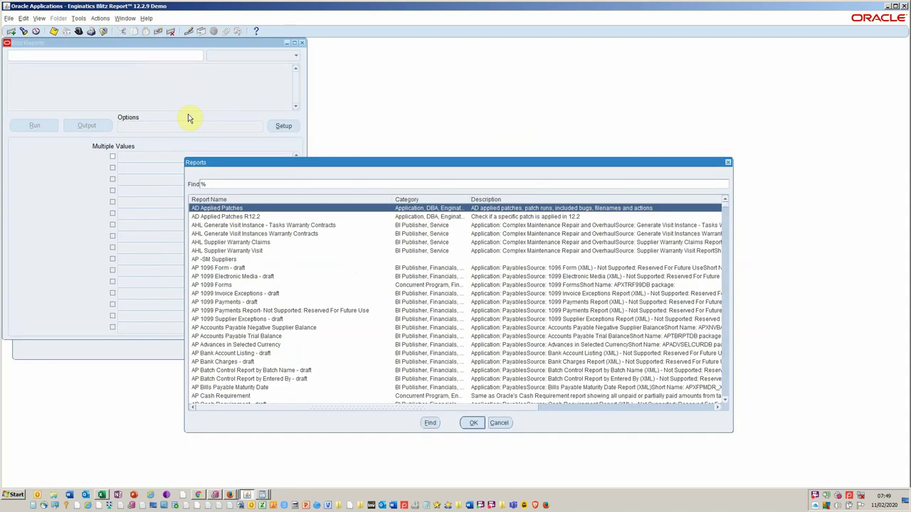
{"action": "left_click", "coordinate": [727, 162]}
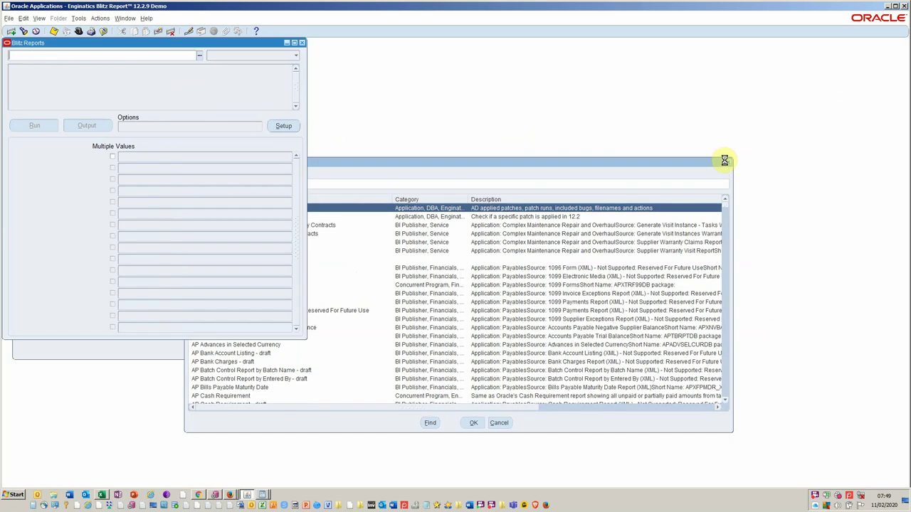
{"action": "left_click", "coordinate": [283, 54]}
{"action": "scroll", "coordinate": [290, 62], "scroll_direction": "up", "scroll_amount": 5}
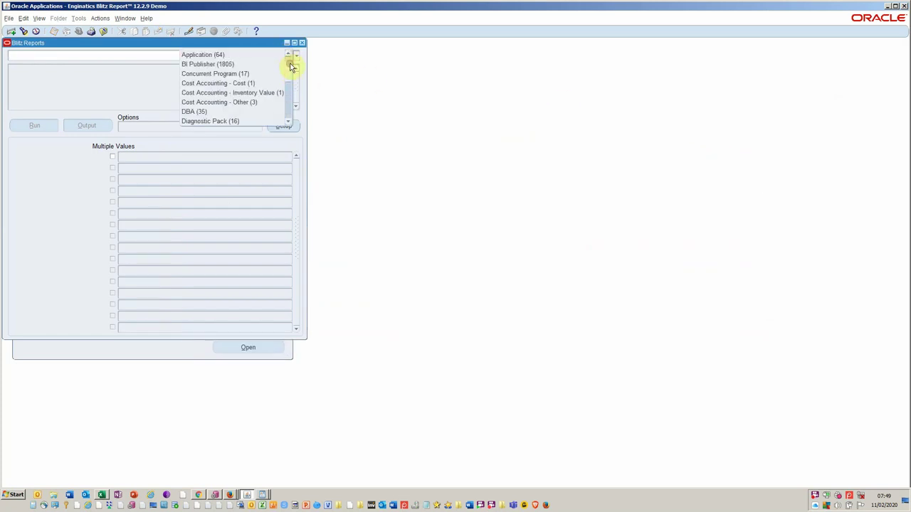
{"action": "scroll", "coordinate": [291, 61], "scroll_direction": "up", "scroll_amount": 2}
{"action": "scroll", "coordinate": [291, 67], "scroll_direction": "down", "scroll_amount": 1}
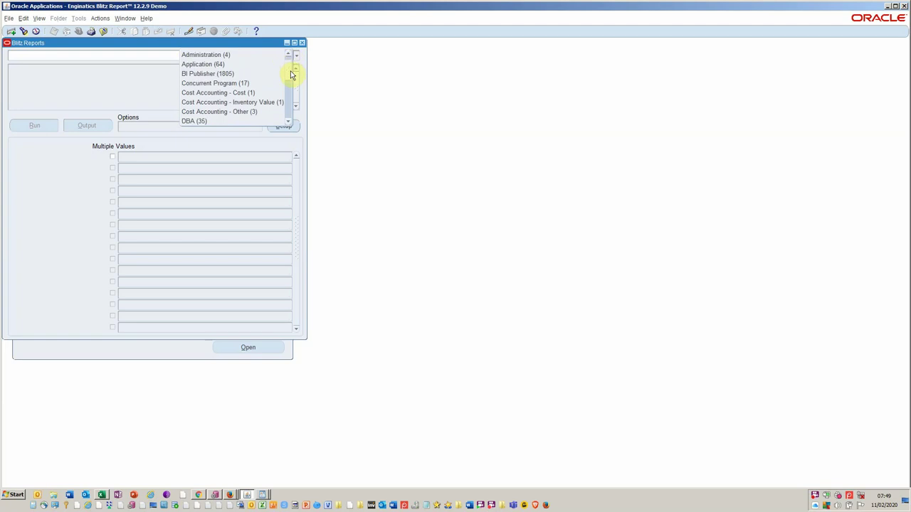
{"action": "scroll", "coordinate": [290, 70], "scroll_direction": "down", "scroll_amount": 3}
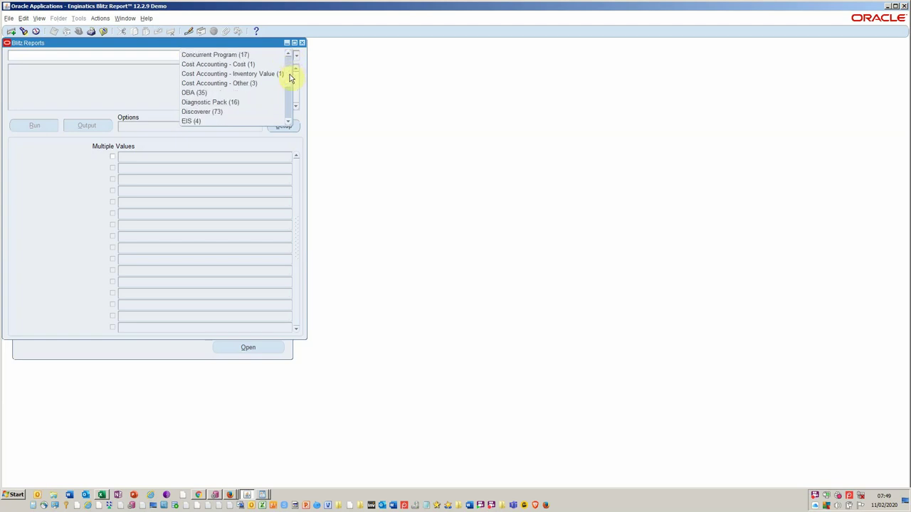
{"action": "left_click", "coordinate": [248, 112]}
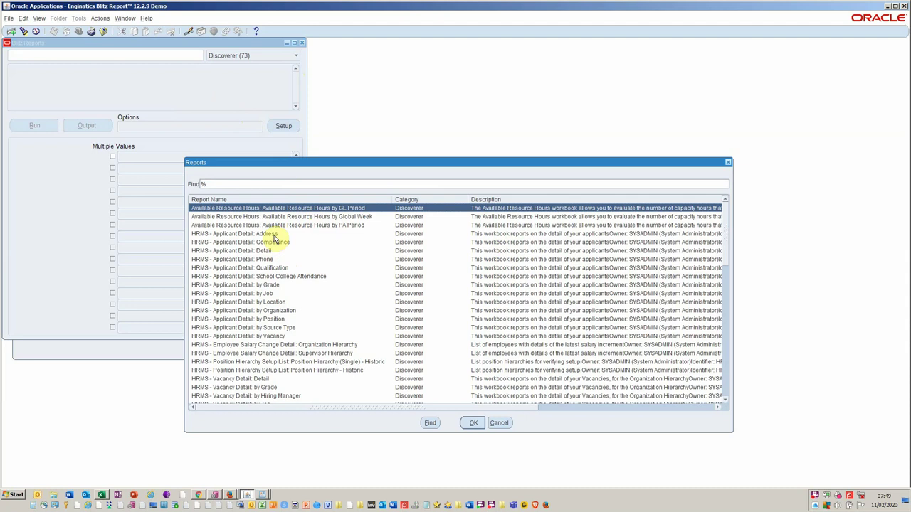
Step: Inspect HRMS - Applicant Detail: Address setup tabs (Parameters, Assignments, Categories), then open its run form
{"action": "double_click", "coordinate": [274, 235]}
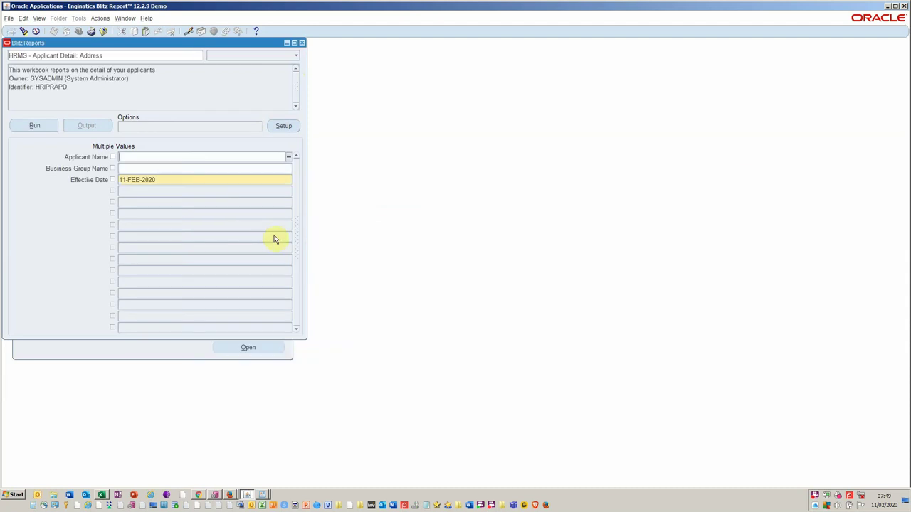
{"action": "left_click", "coordinate": [287, 125]}
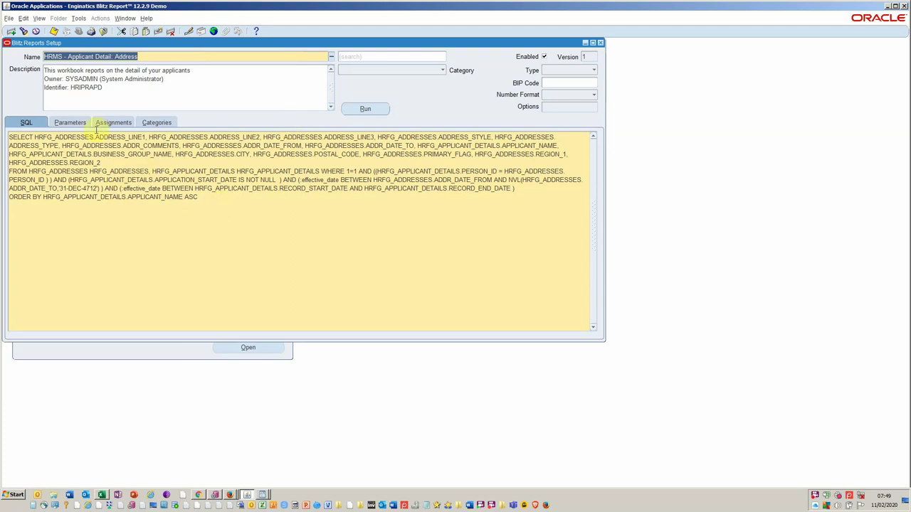
{"action": "left_click", "coordinate": [62, 125]}
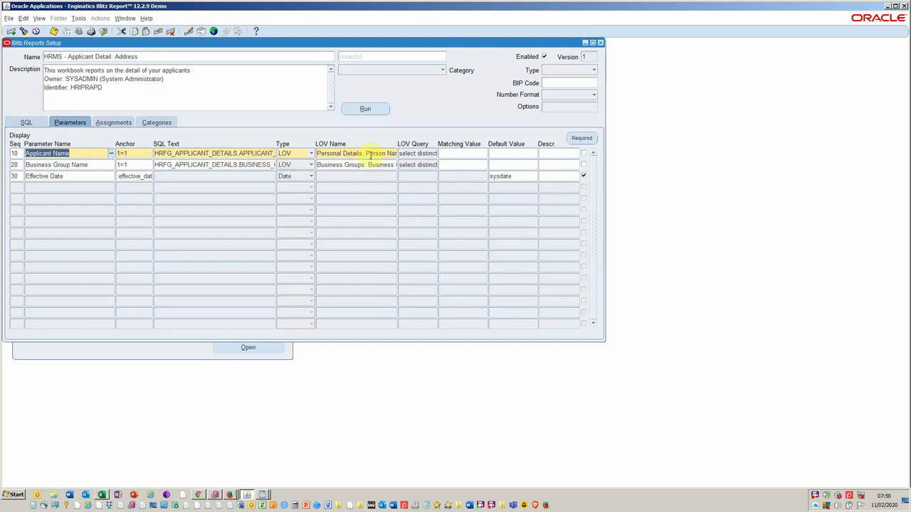
{"action": "left_click", "coordinate": [106, 124]}
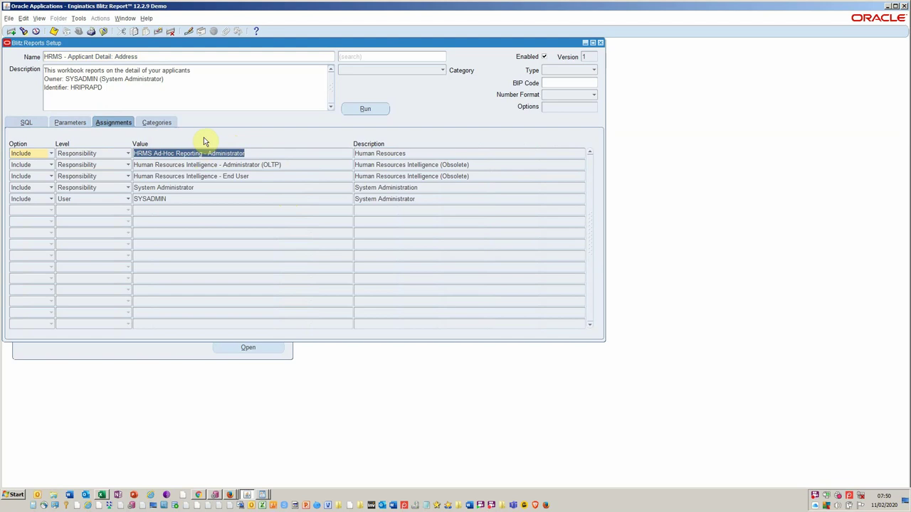
{"action": "left_click", "coordinate": [157, 123]}
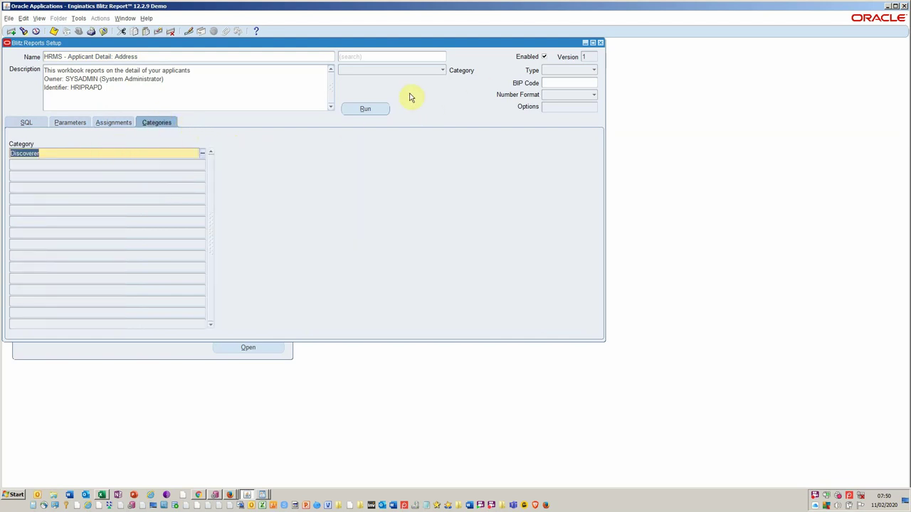
{"action": "left_click", "coordinate": [375, 110]}
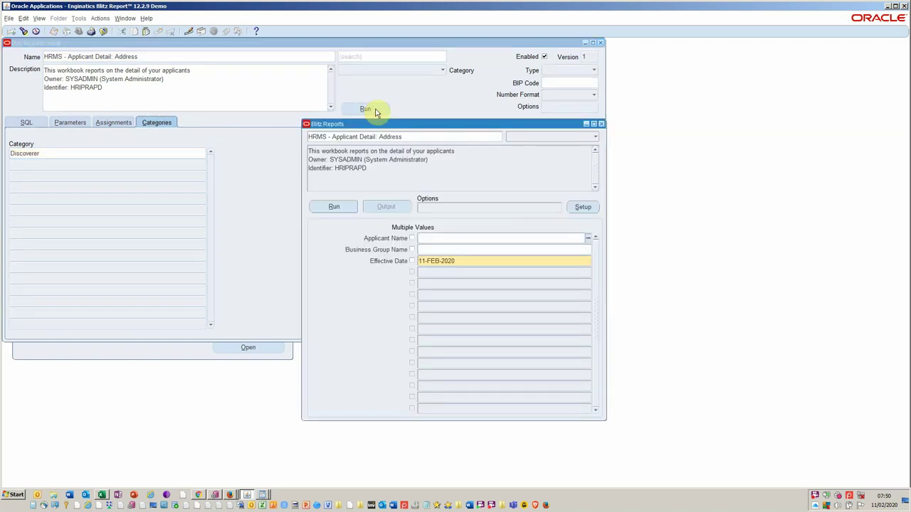
Step: Run the HRMS - Applicant Detail: Address report with the 11-FEB-2020 effective date
{"action": "left_click", "coordinate": [335, 206]}
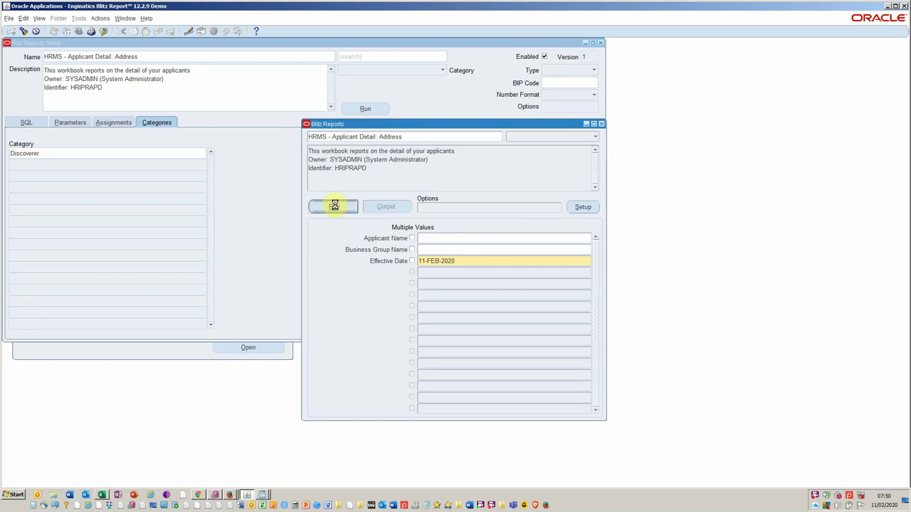